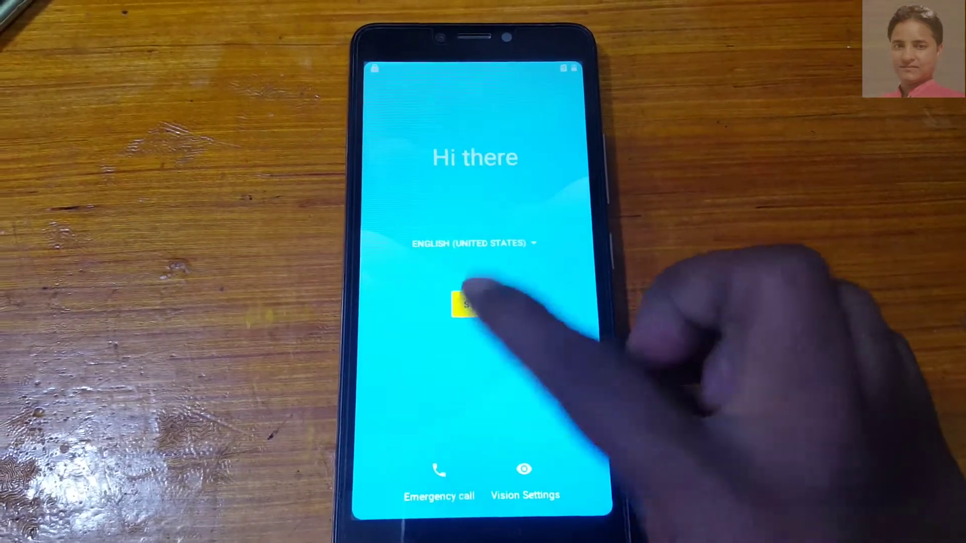
- Start device setup and skip the mobile network screen without a SIM
{"action": "left_click", "coordinate": [472, 289]}
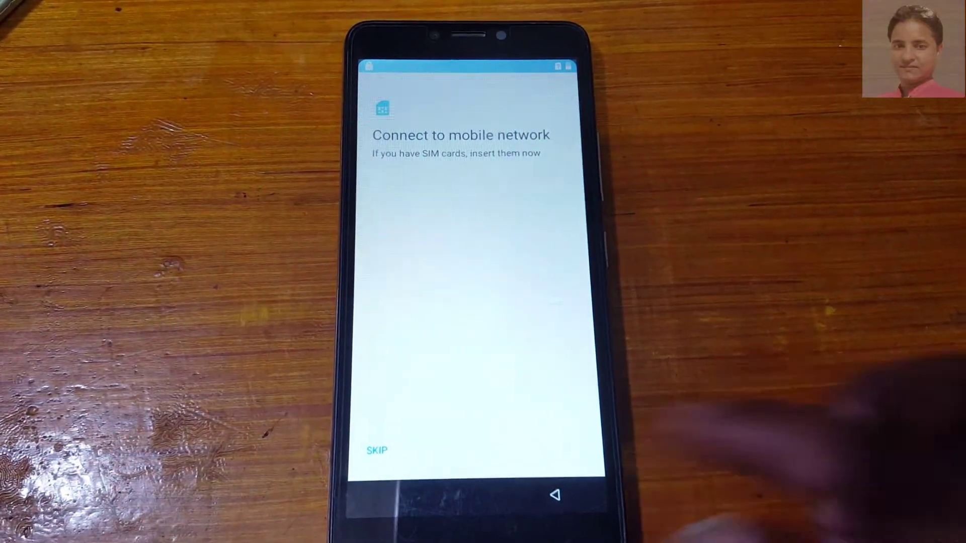
{"action": "left_click", "coordinate": [377, 451]}
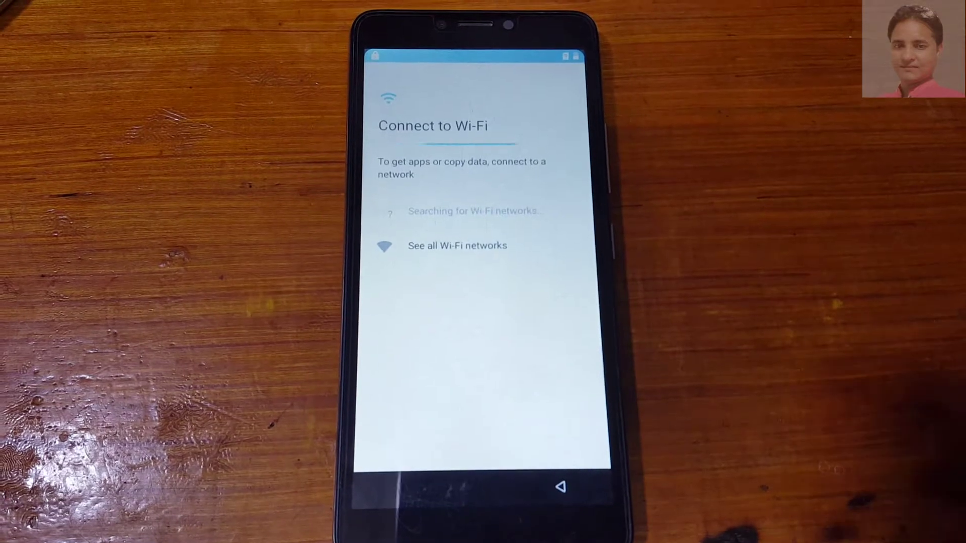
- Join the home Wi-Fi network from the full network list using its password
{"action": "left_click", "coordinate": [457, 245]}
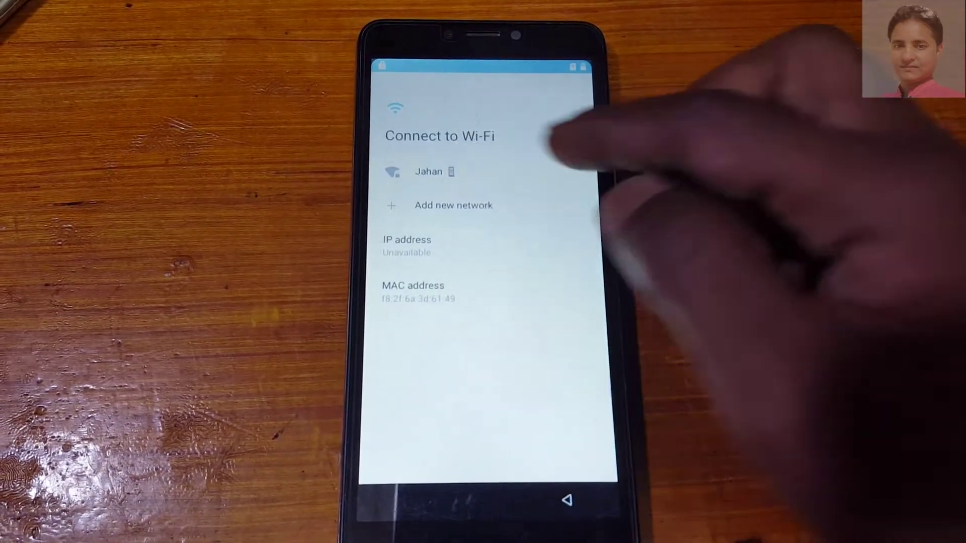
{"action": "left_click", "coordinate": [434, 170]}
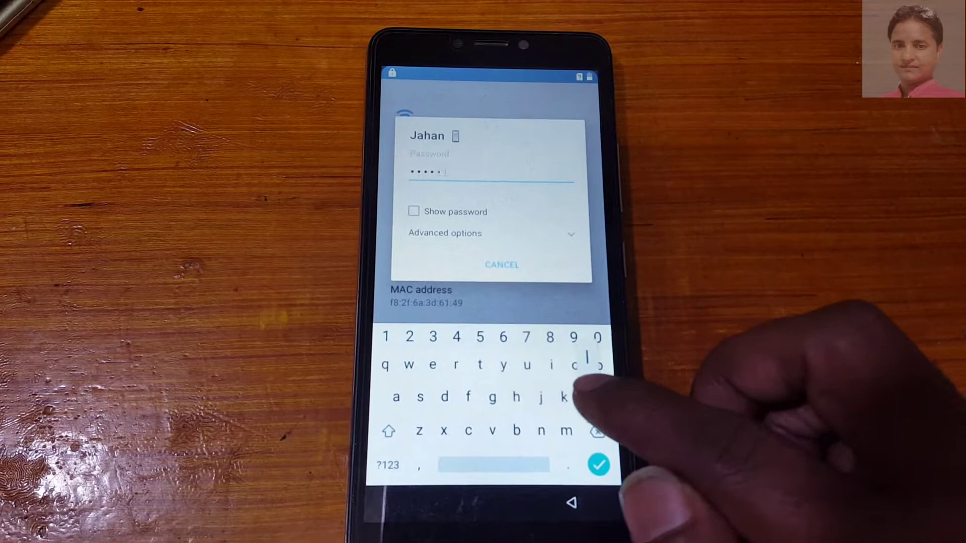
{"action": "left_click", "coordinate": [588, 397]}
{"action": "left_click", "coordinate": [599, 365]}
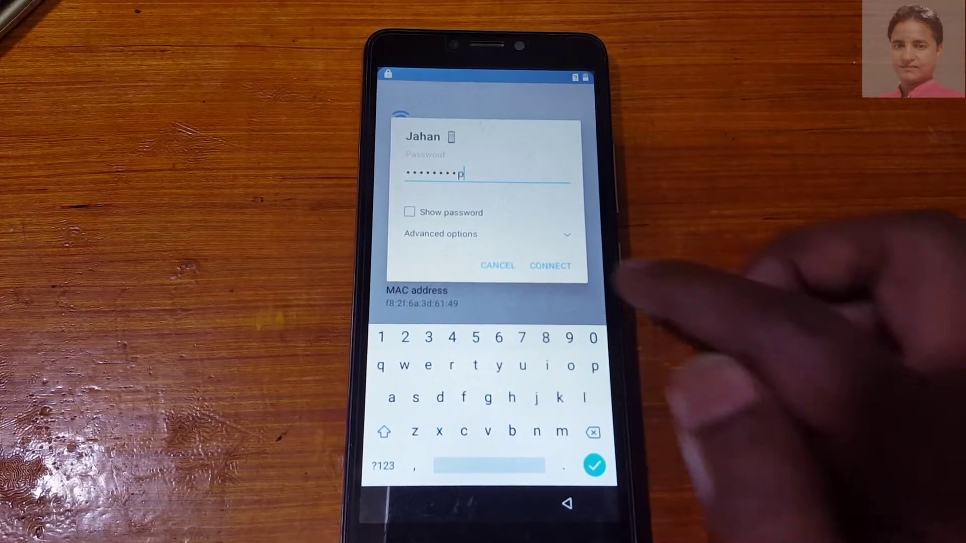
{"action": "left_click", "coordinate": [563, 265]}
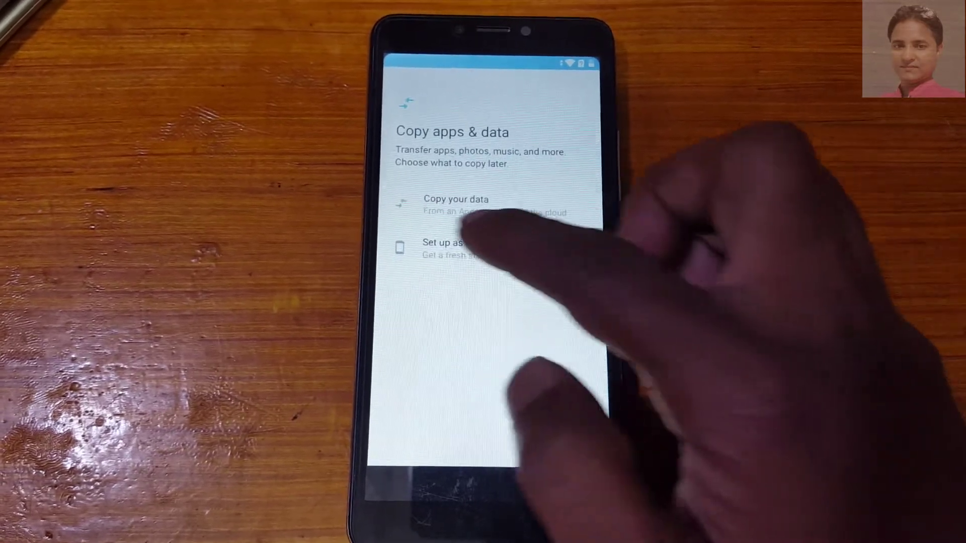
- Choose 'Set up as new' instead of copying apps and data
{"action": "left_click", "coordinate": [454, 247]}
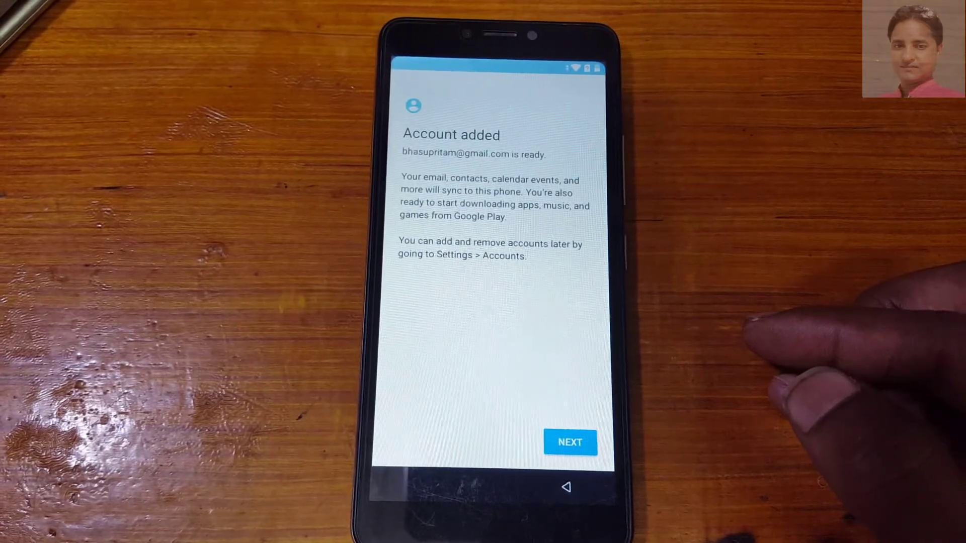
- Continue past the account-added confirmation and skip setting a screen lock
{"action": "left_click", "coordinate": [570, 443]}
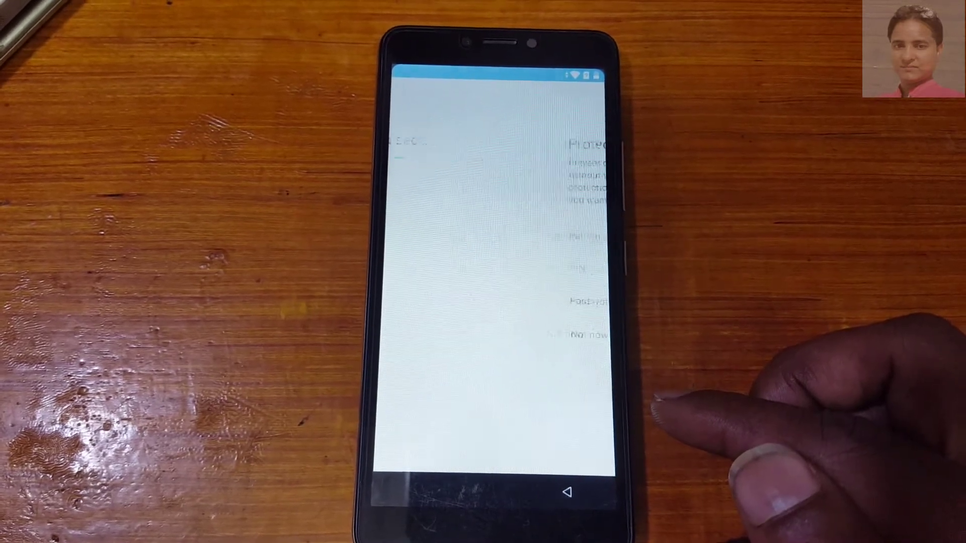
{"action": "left_click", "coordinate": [414, 332]}
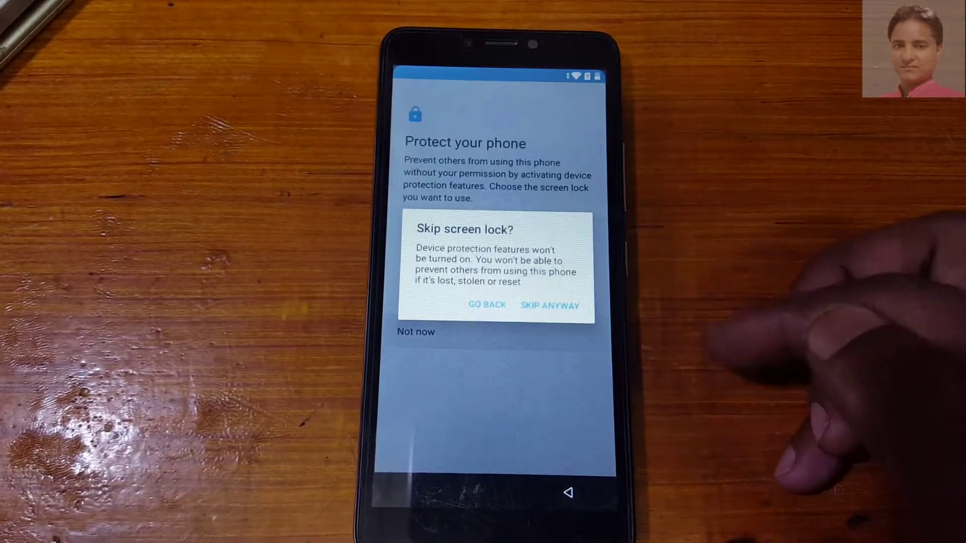
{"action": "left_click", "coordinate": [550, 307]}
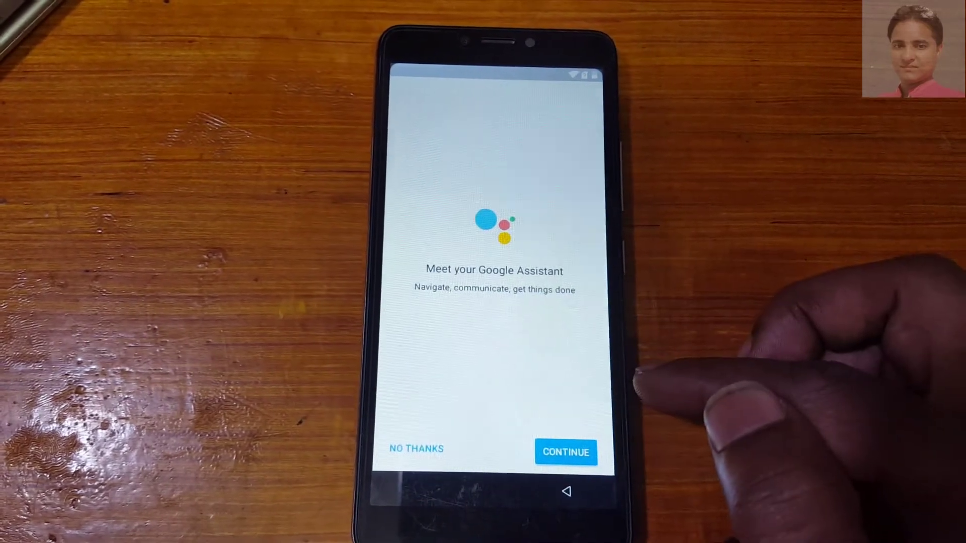
- Continue past Google Assistant, accept Google services terms, and decline adding another email account
{"action": "left_click", "coordinate": [564, 452]}
{"action": "left_click", "coordinate": [564, 453]}
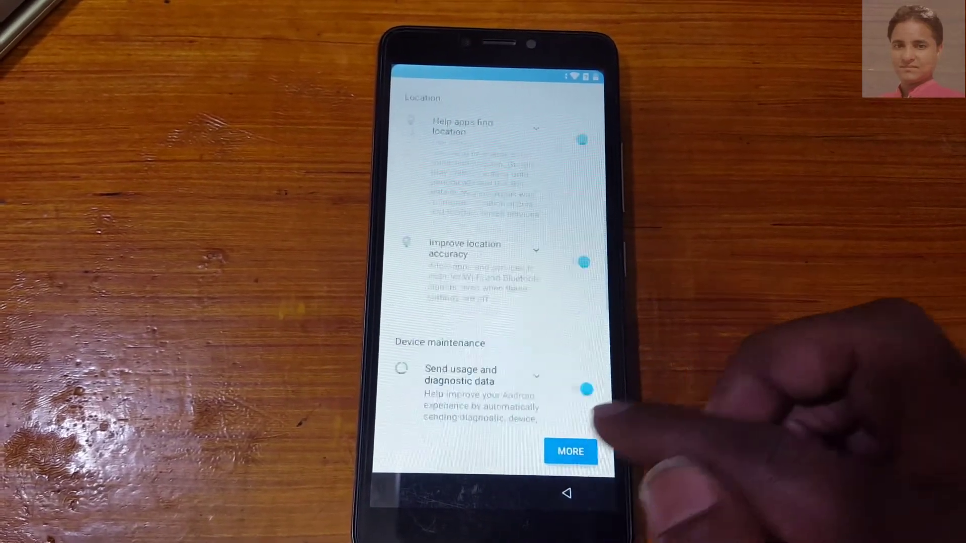
{"action": "left_click", "coordinate": [570, 451]}
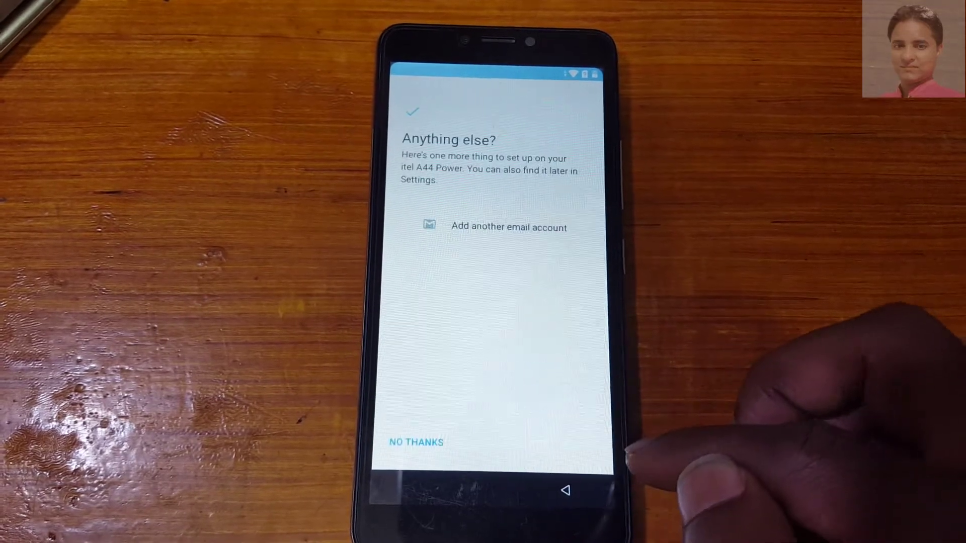
{"action": "left_click", "coordinate": [416, 443]}
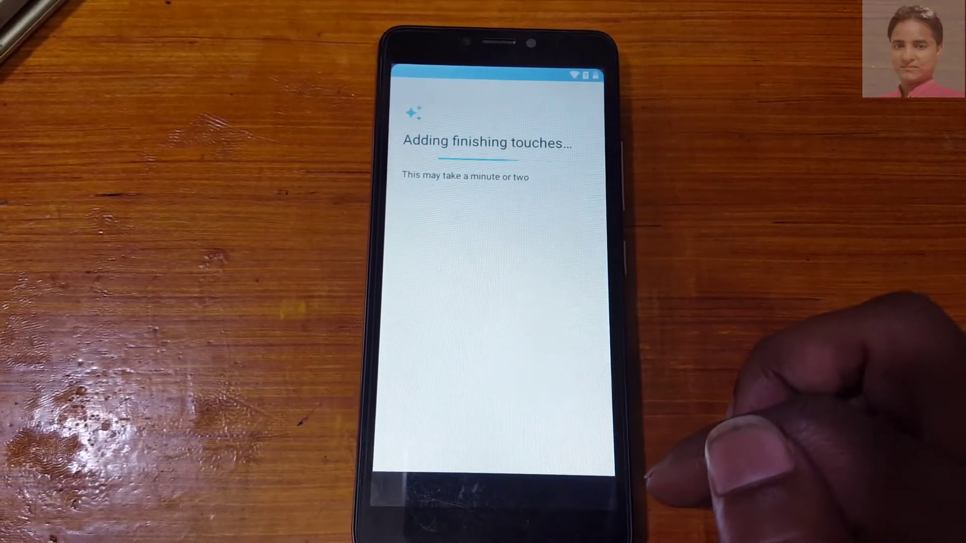